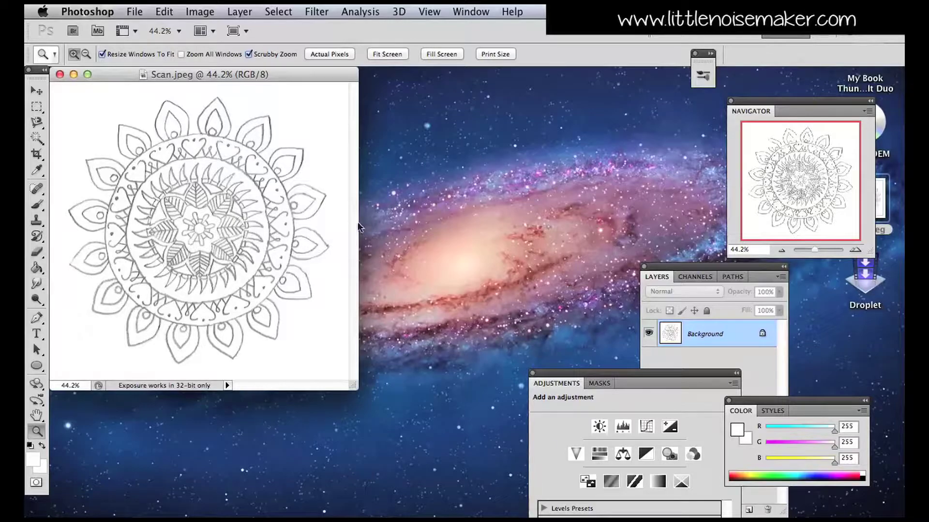
Apply Levels with input values 192, 1.00 and 250 to blacken the pencil lines
left_click(199, 12)
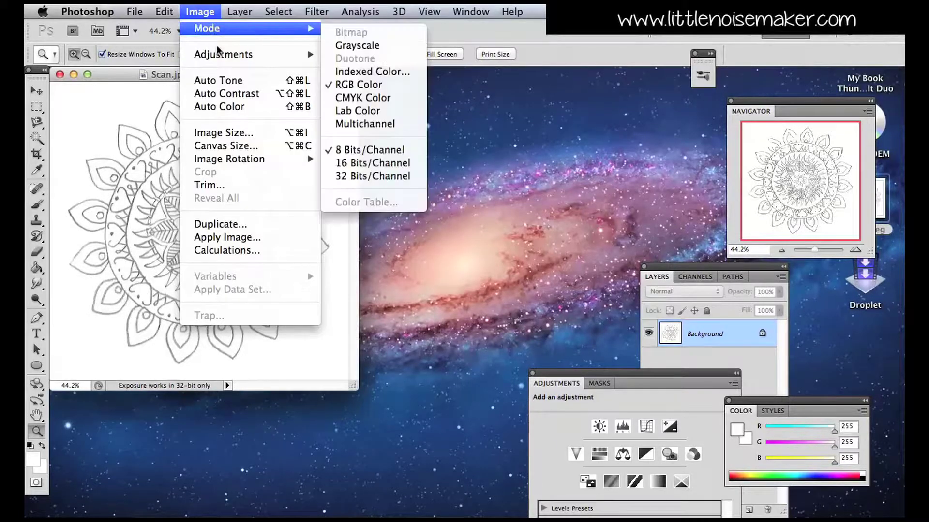
mouse_move(243, 57)
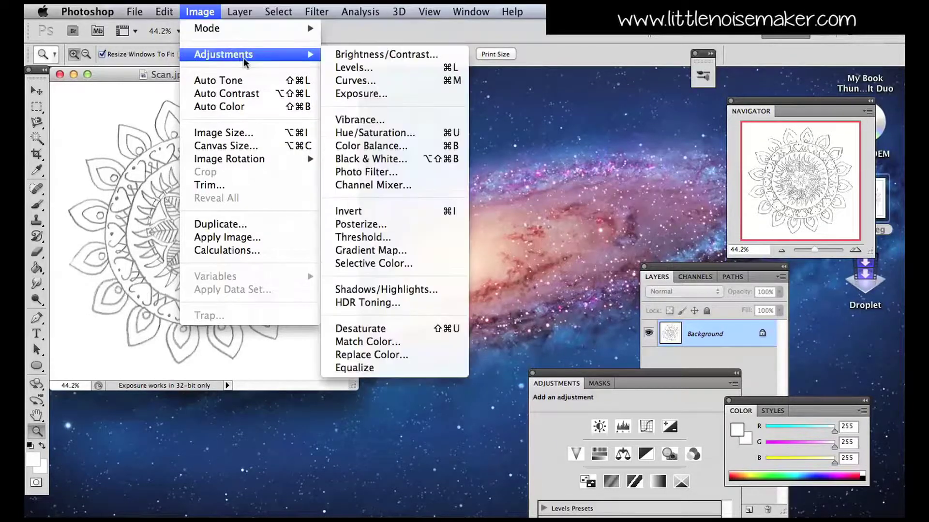
left_click(346, 67)
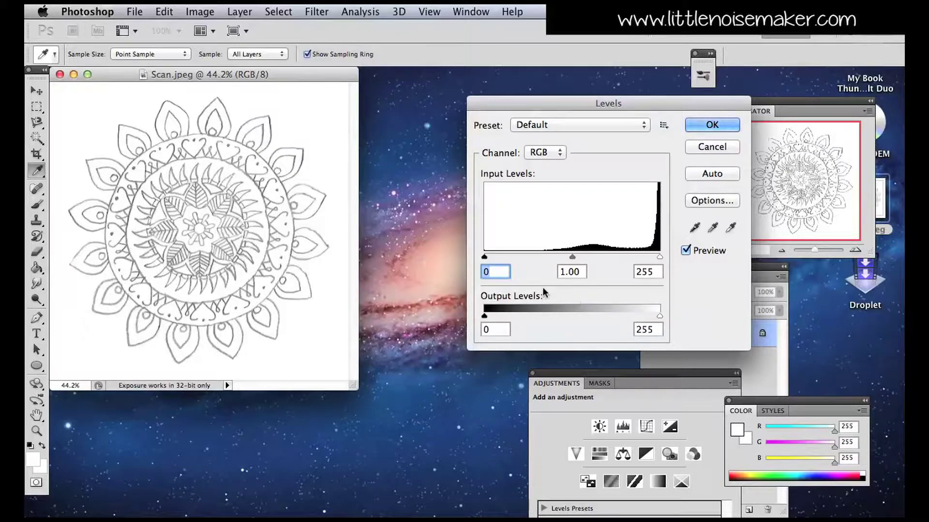
left_click_drag(484, 258, 546, 265)
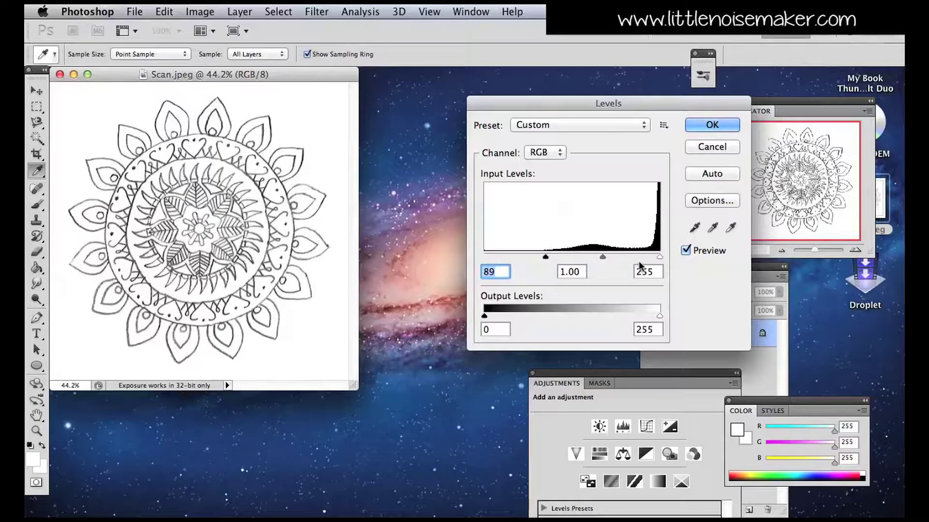
mouse_move(659, 257)
left_mouse_down()
mouse_move(625, 257)
mouse_move(675, 259)
left_mouse_up()
left_click(654, 259)
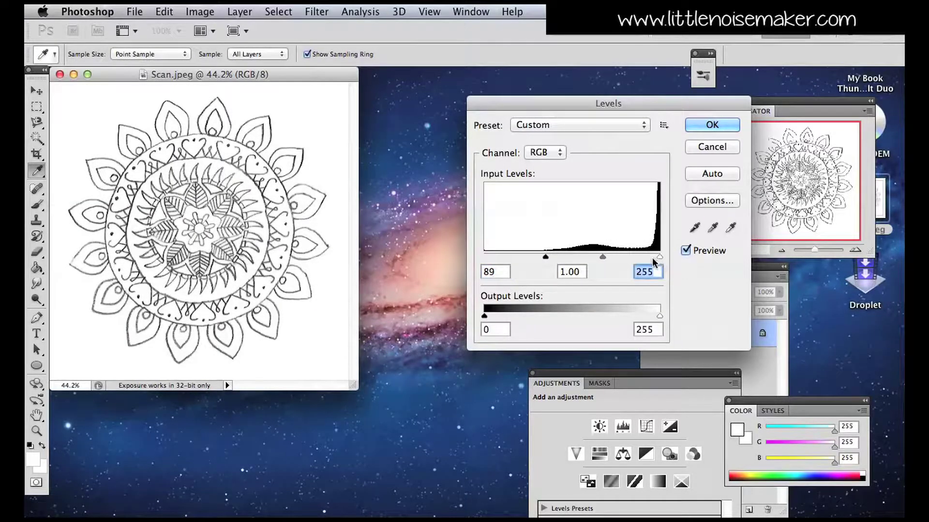
left_click(496, 270)
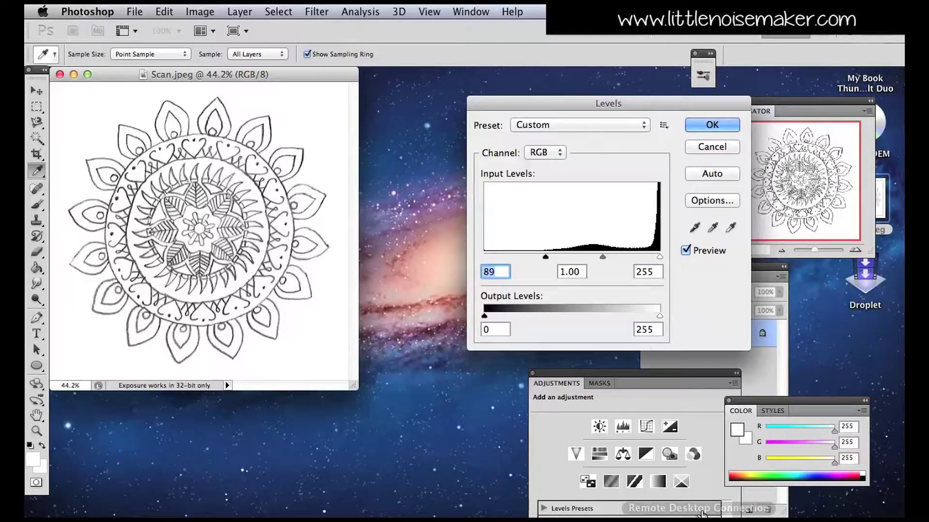
type("192")
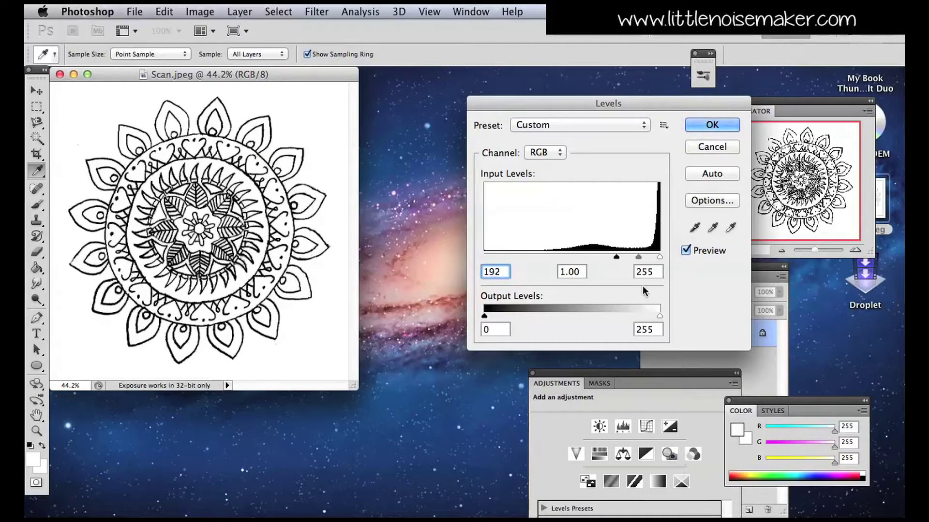
left_click(648, 272)
type("25")
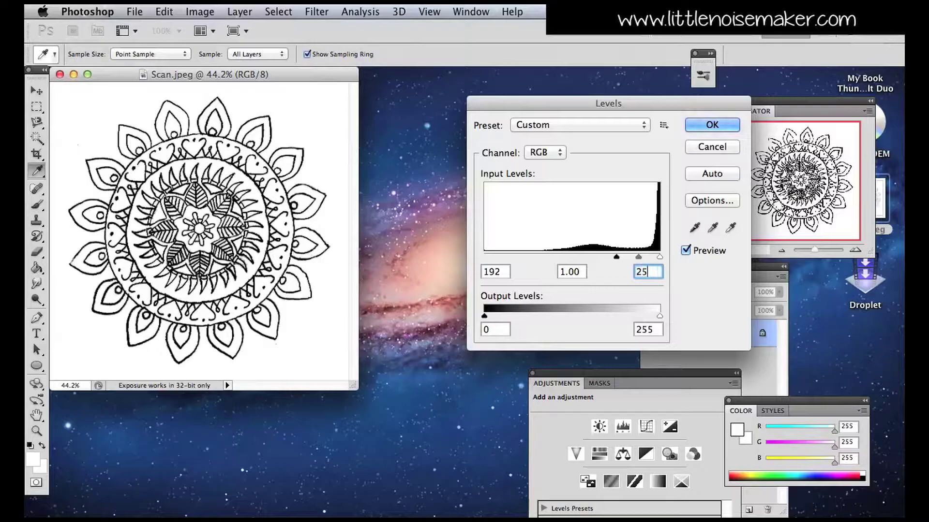
type("0")
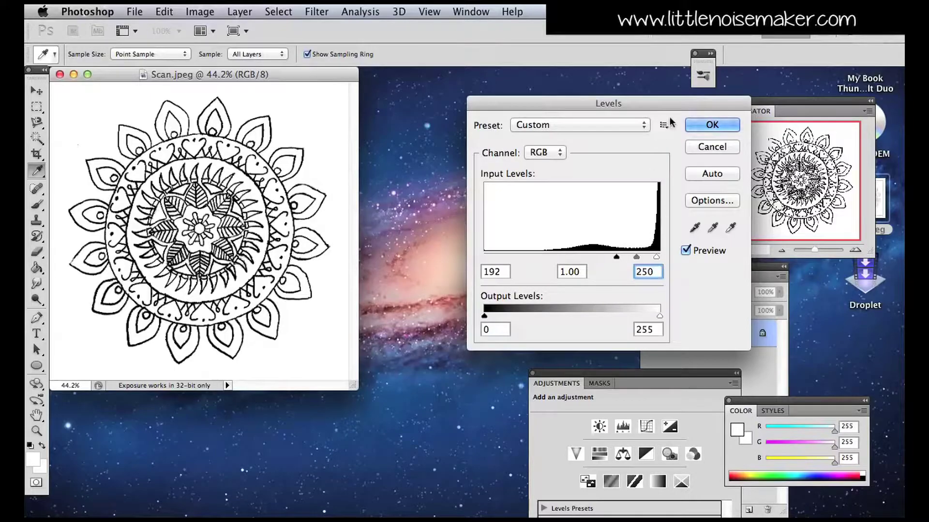
left_click(698, 126)
key("z")
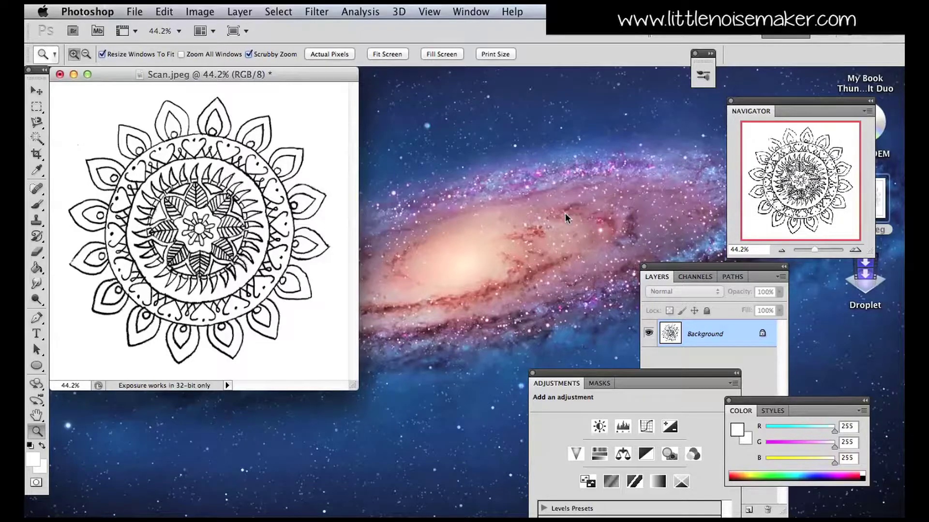
Convert the locked Background layer into an editable layer named Layer 0
left_click(674, 273)
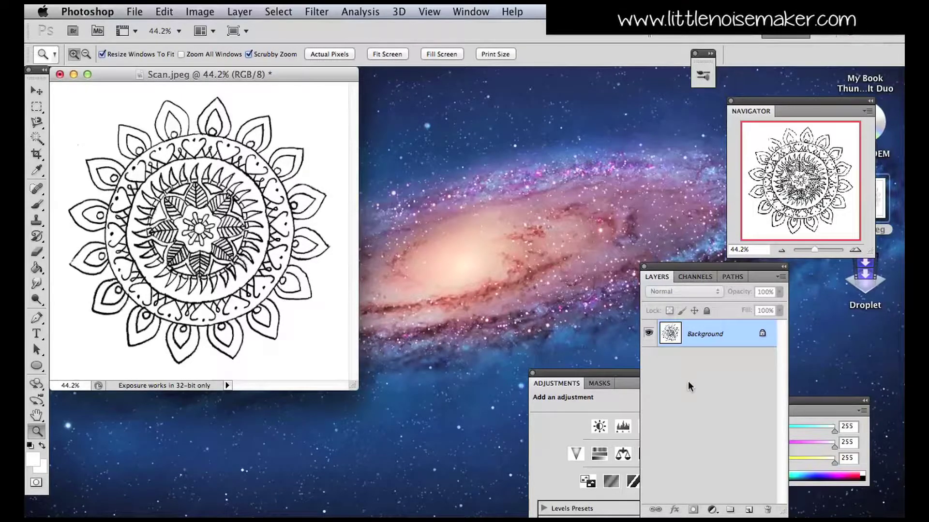
double_click(700, 344)
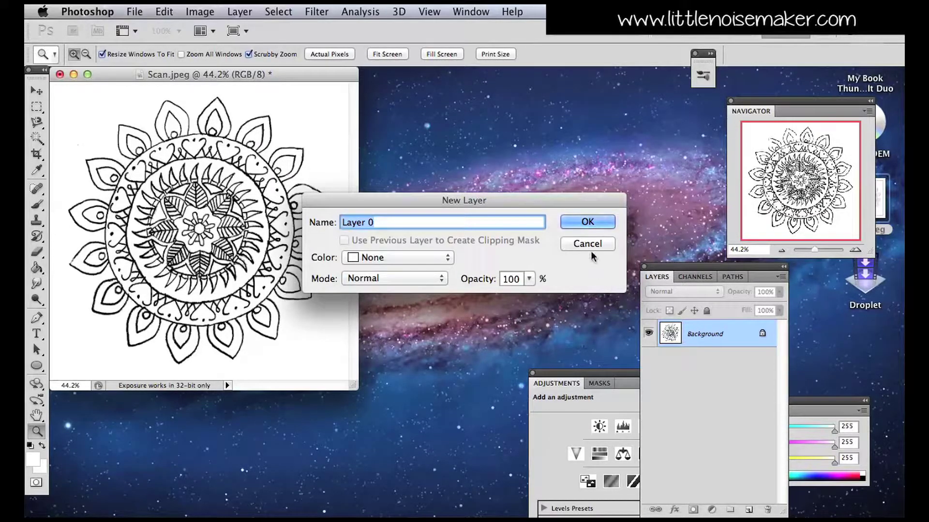
left_click(593, 223)
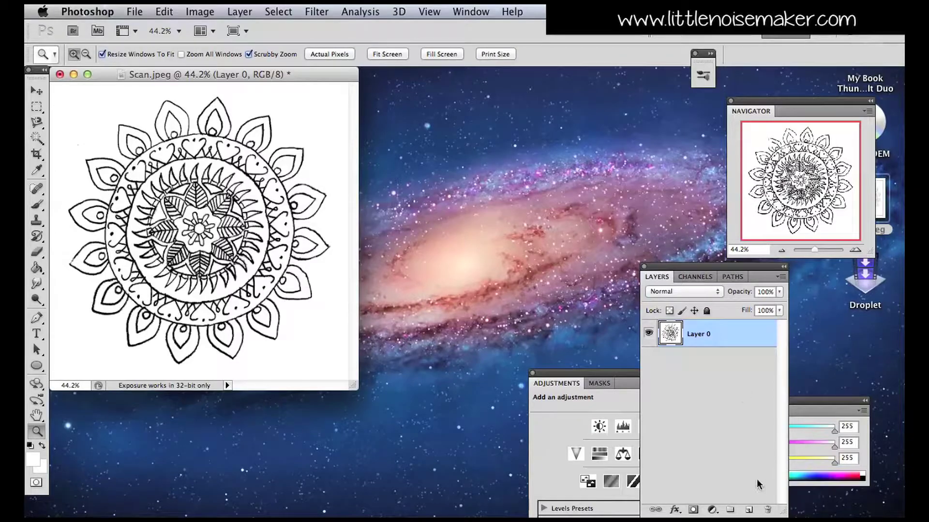
Add a new empty layer below Layer 0 and name it Background
left_click(749, 510)
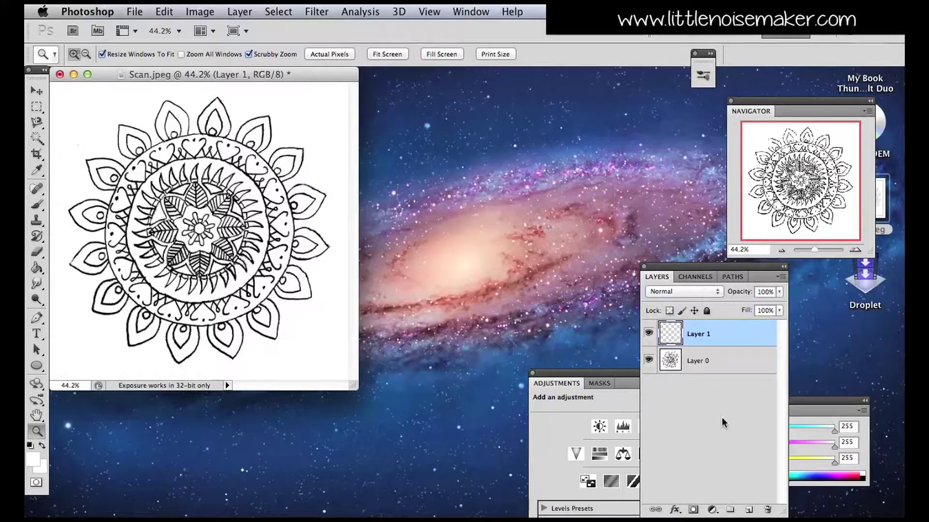
left_click_drag(707, 360, 712, 374)
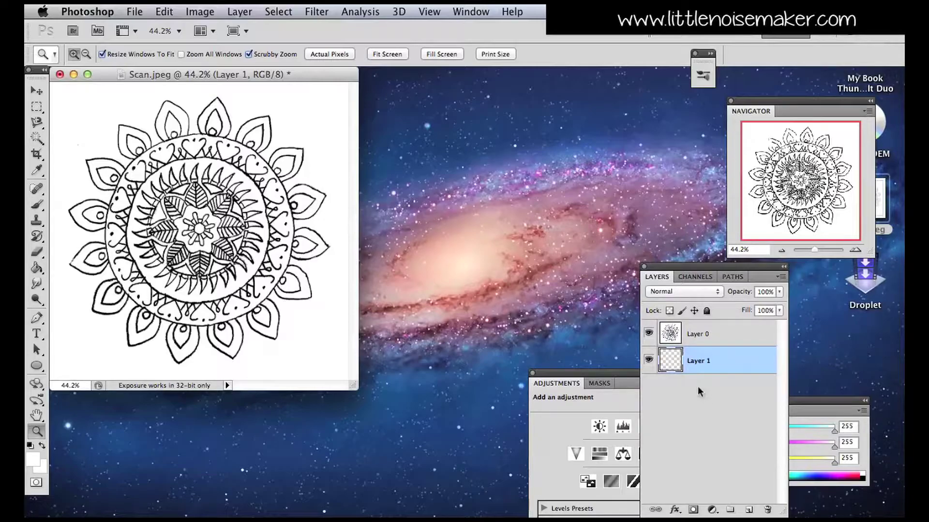
double_click(697, 361)
type("Backgrou")
type("nd")
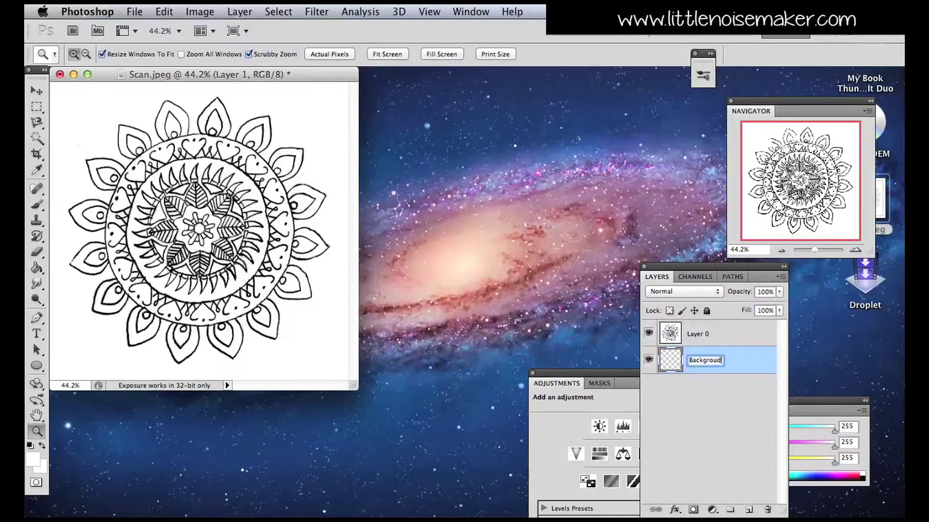
key("Return")
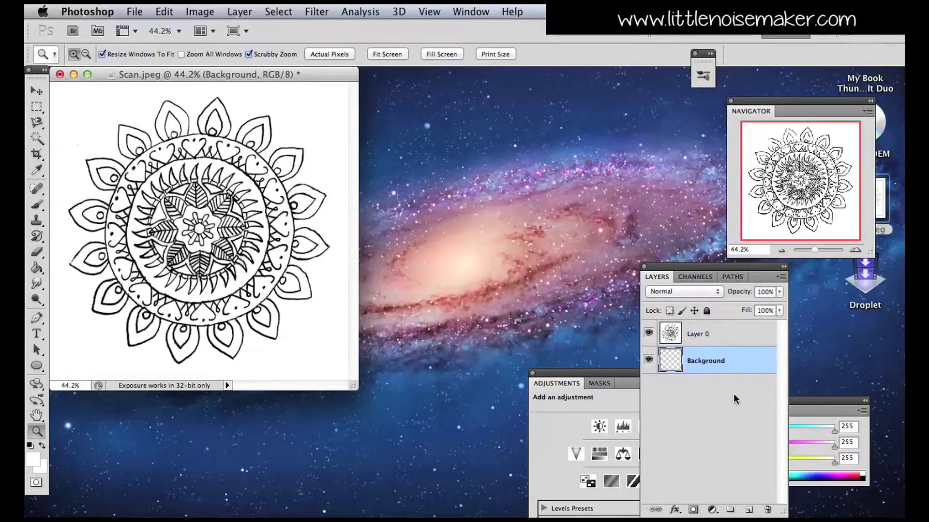
Rename the drawing layer Layer 0 to Lines
left_click(699, 334)
double_click(699, 334)
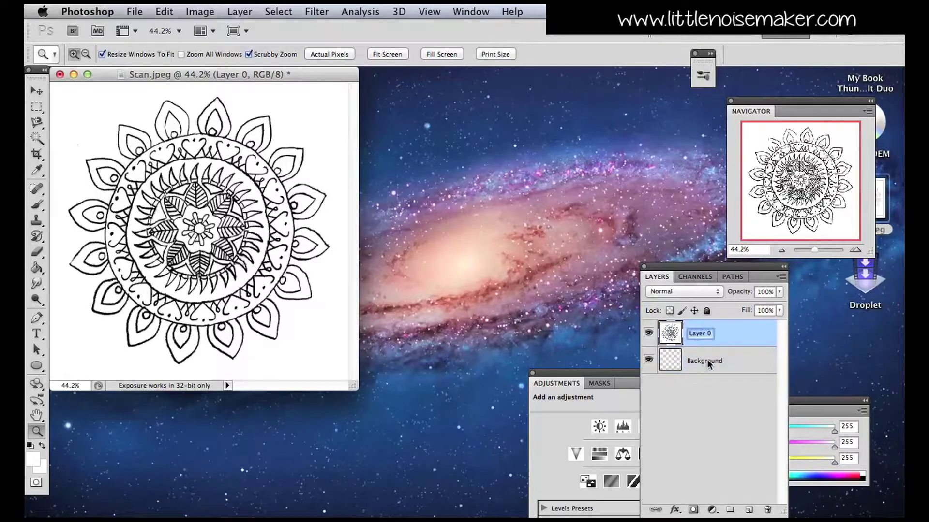
type("Lines")
key("Return")
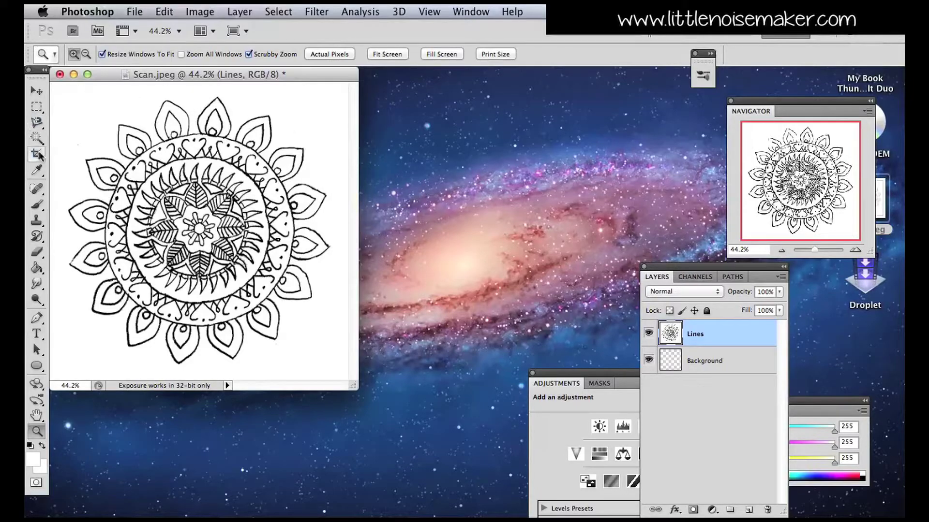
Select the white paper by colour, delete it from Lines, and deselect
left_click(37, 137)
left_click(316, 124)
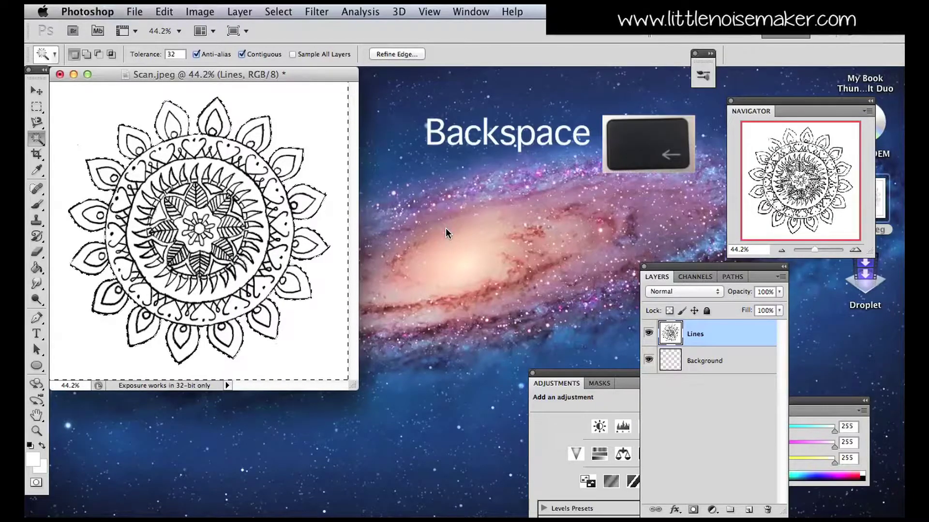
key("BackSpace")
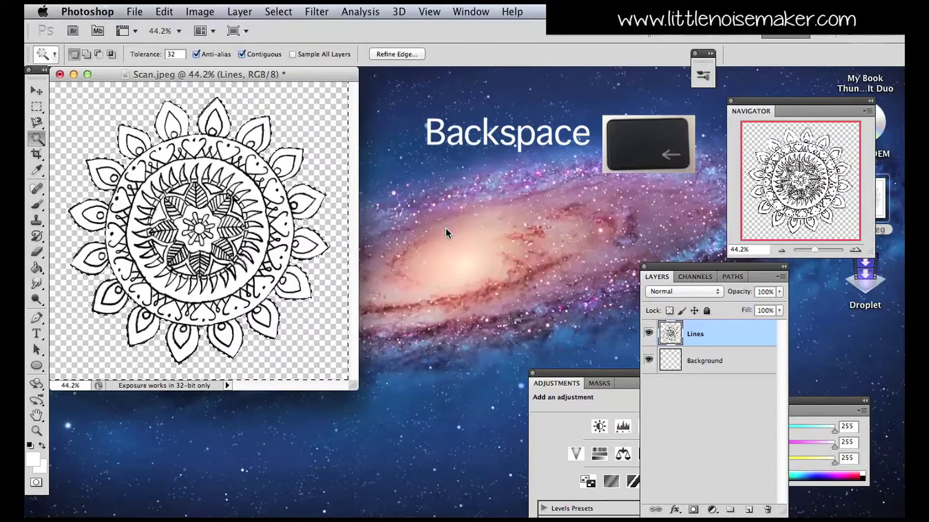
key("super+d")
Step back through history to restore the white background, then deselect
left_click(164, 11)
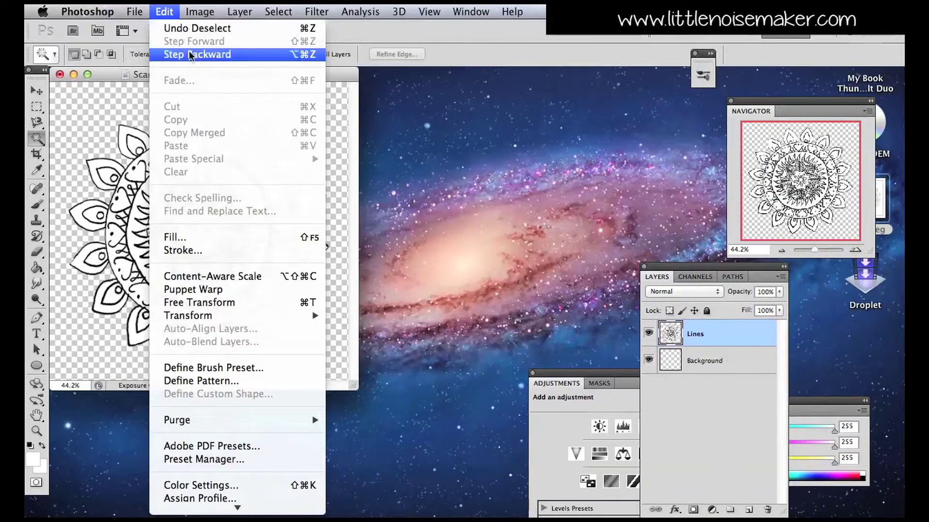
left_click(193, 55)
left_click(167, 13)
left_click(198, 54)
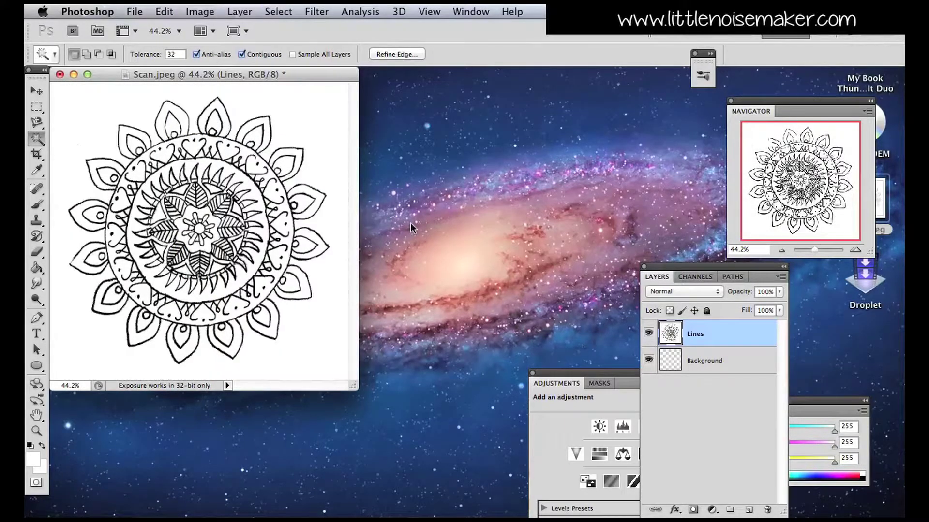
key("super+d")
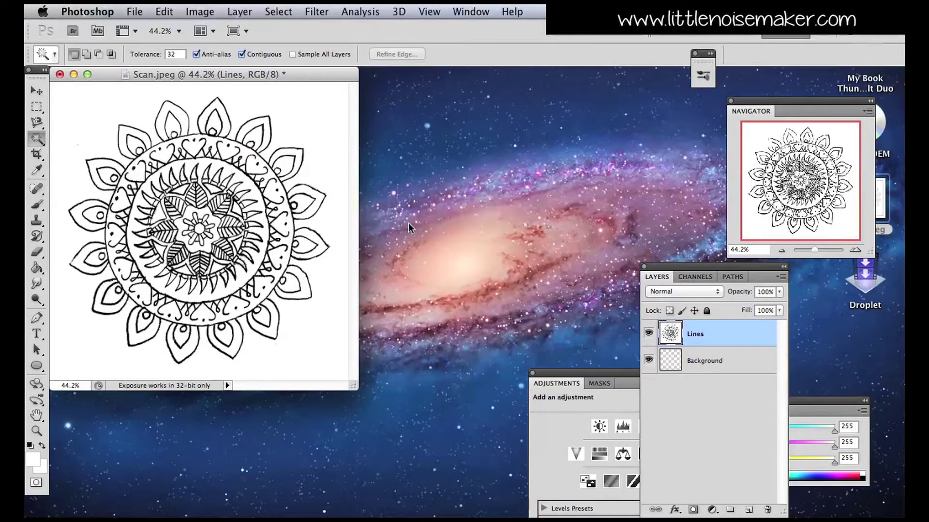
Select all white with Color Range at Fuzziness 100, delete it from Lines, and deselect
left_click(278, 12)
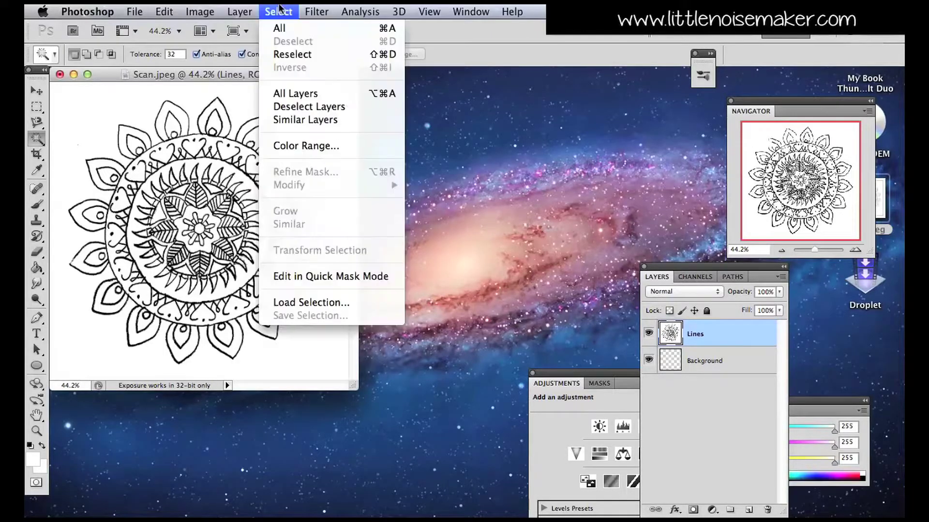
left_click(338, 147)
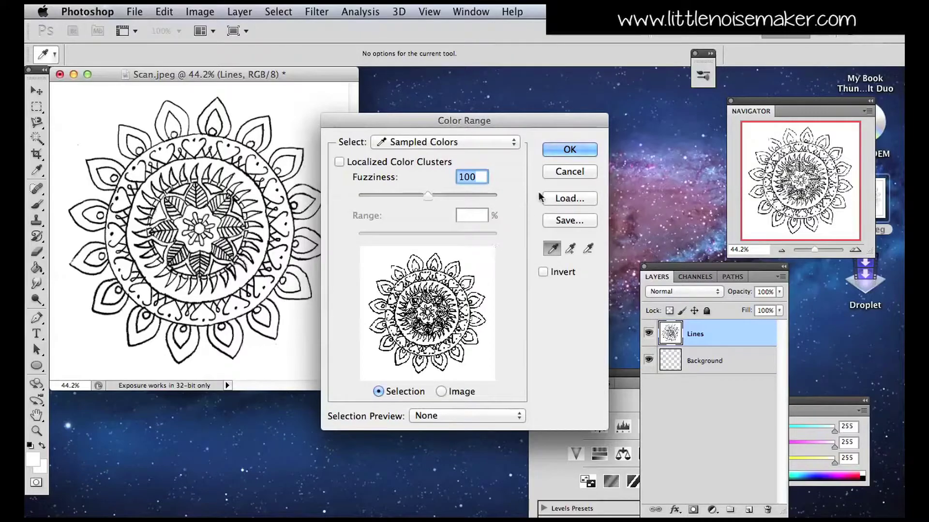
left_click(556, 147)
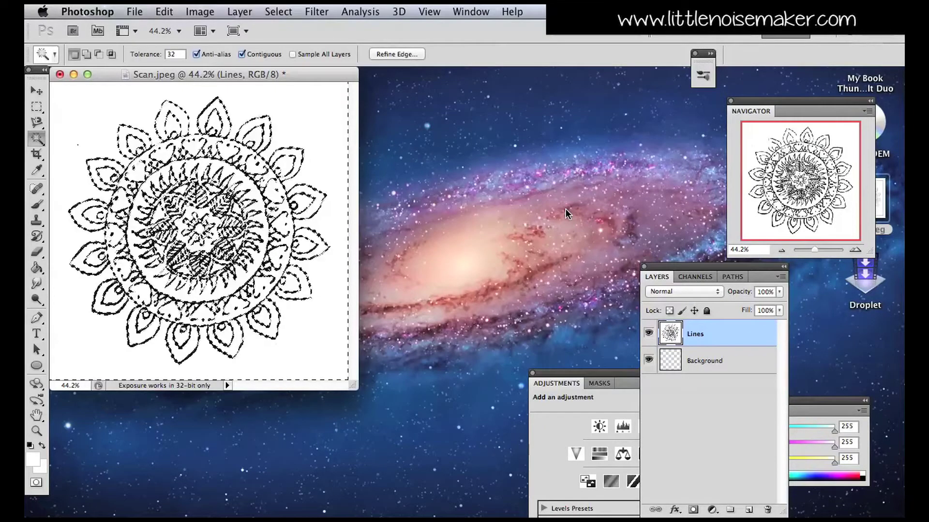
key("BackSpace")
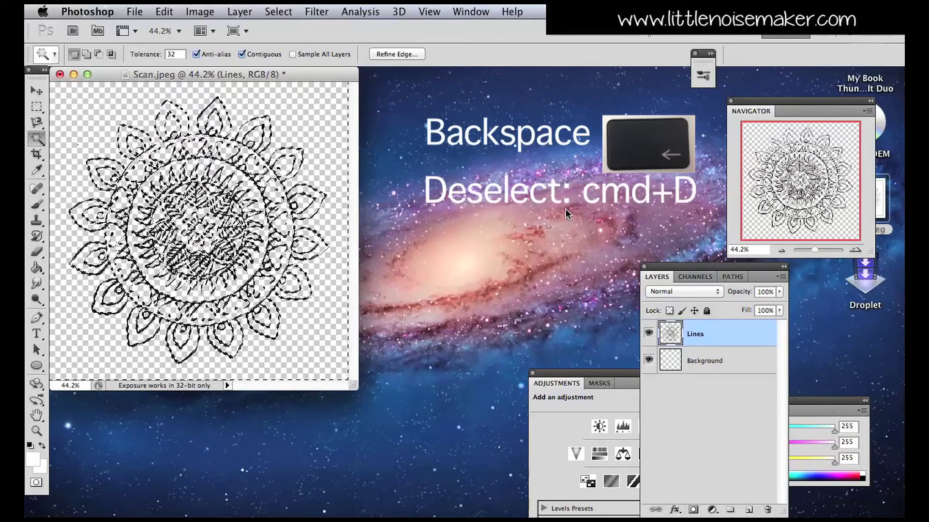
key("super+d")
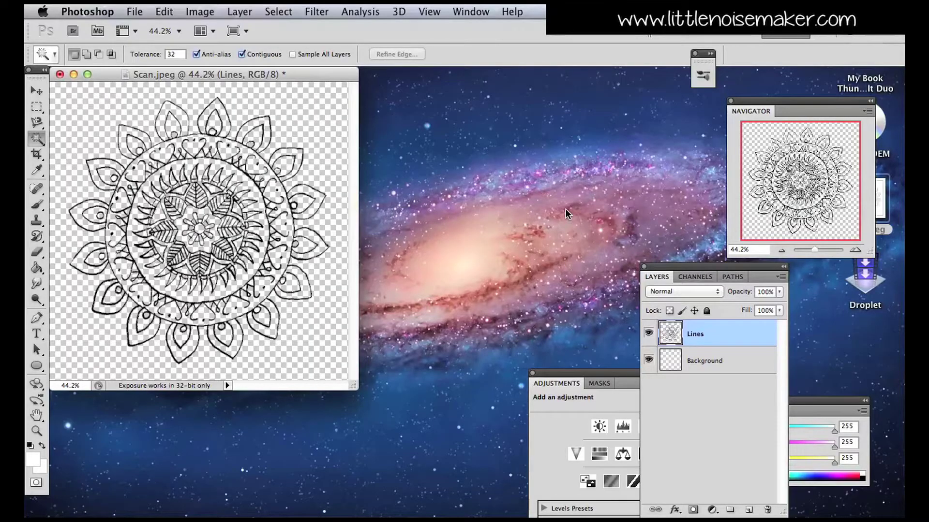
left_click(719, 368)
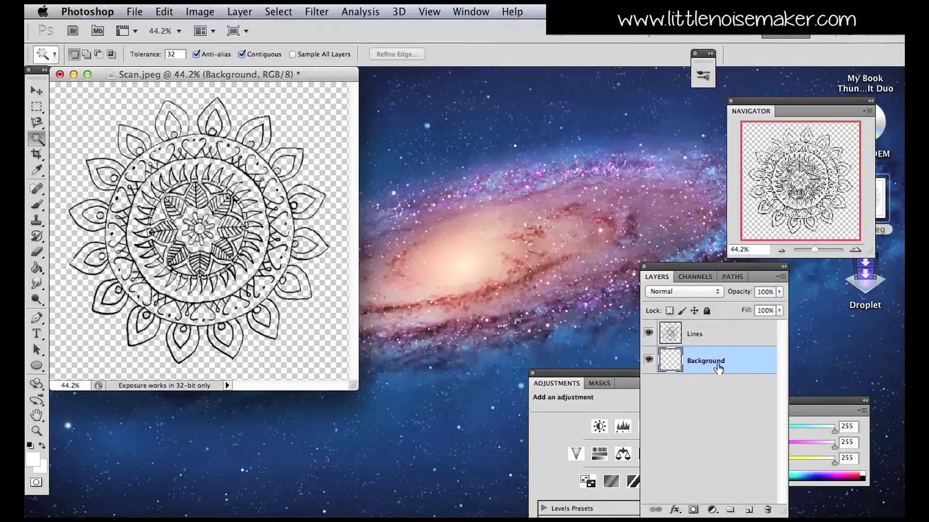
Paint a green stroke on the Background layer with a 90 px brush
left_click(36, 206)
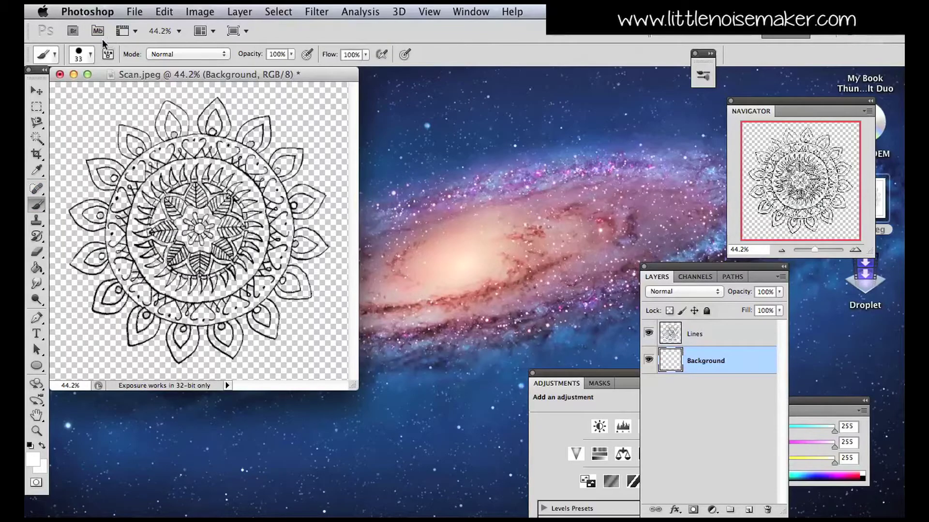
left_click(90, 55)
left_click_drag(79, 90, 103, 100)
left_click(809, 410)
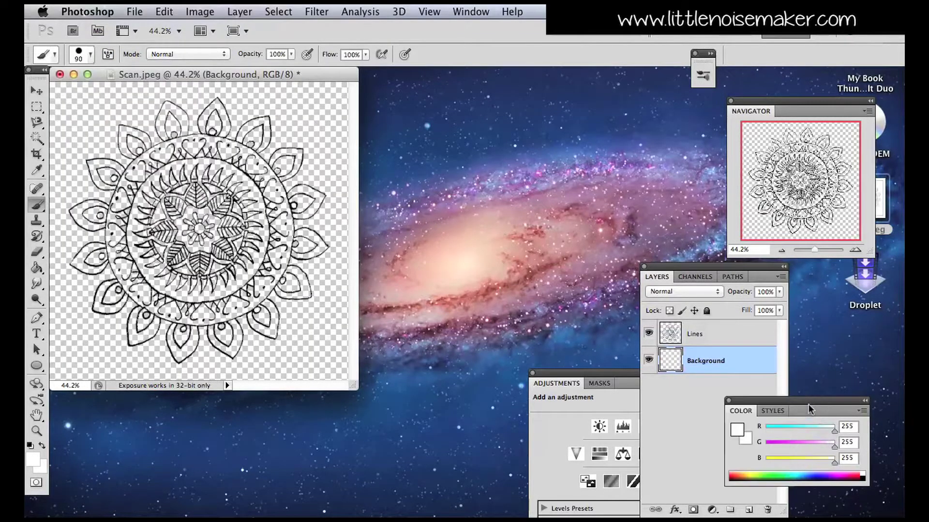
left_click(775, 476)
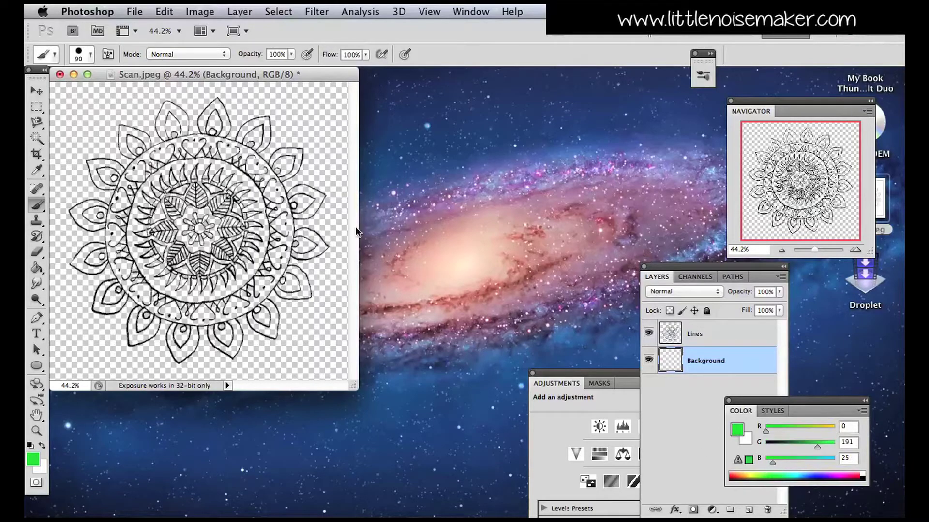
left_click(738, 461)
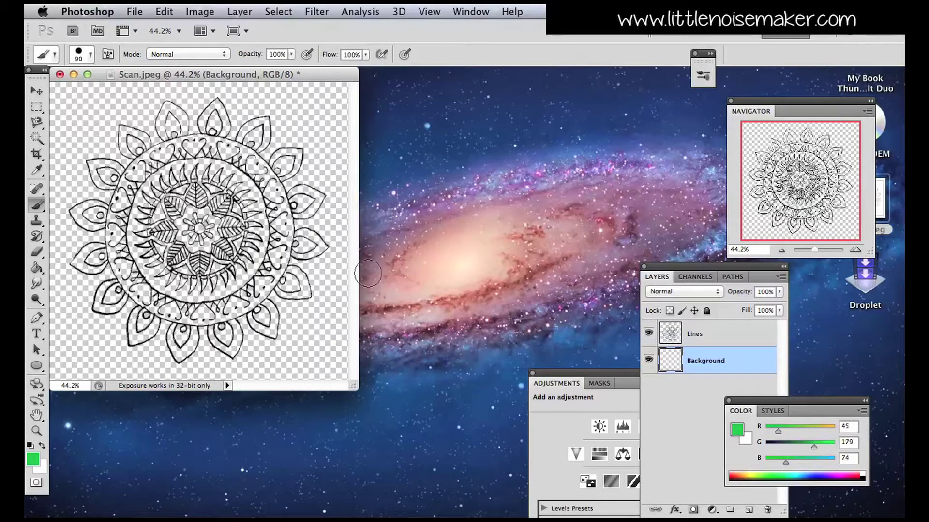
mouse_move(256, 169)
left_mouse_down()
mouse_move(104, 296)
mouse_move(270, 200)
mouse_move(184, 316)
mouse_move(318, 247)
mouse_move(208, 333)
mouse_move(145, 338)
mouse_move(227, 140)
mouse_move(36, 193)
mouse_move(181, 133)
mouse_move(322, 111)
left_mouse_up()
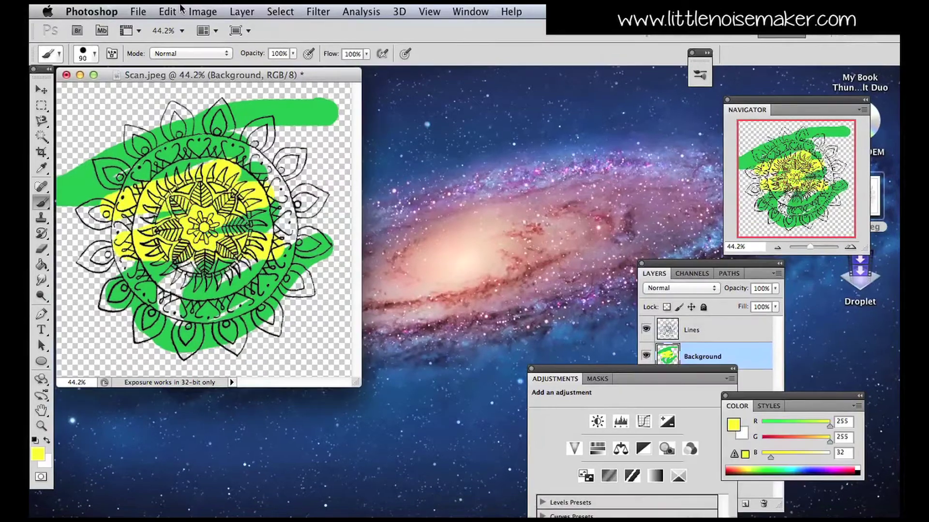
left_click(138, 11)
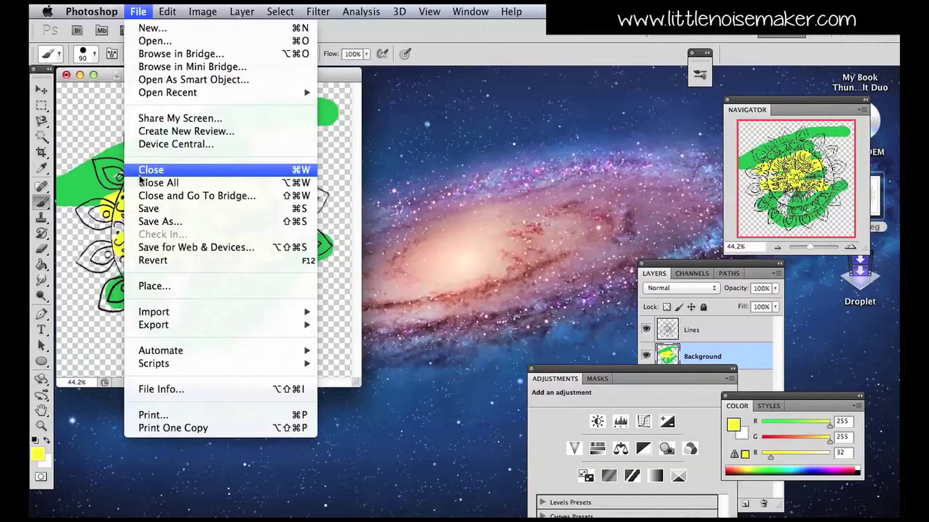
Save the image as Scan.png in PNG format, accepting the PNG options
left_click(145, 208)
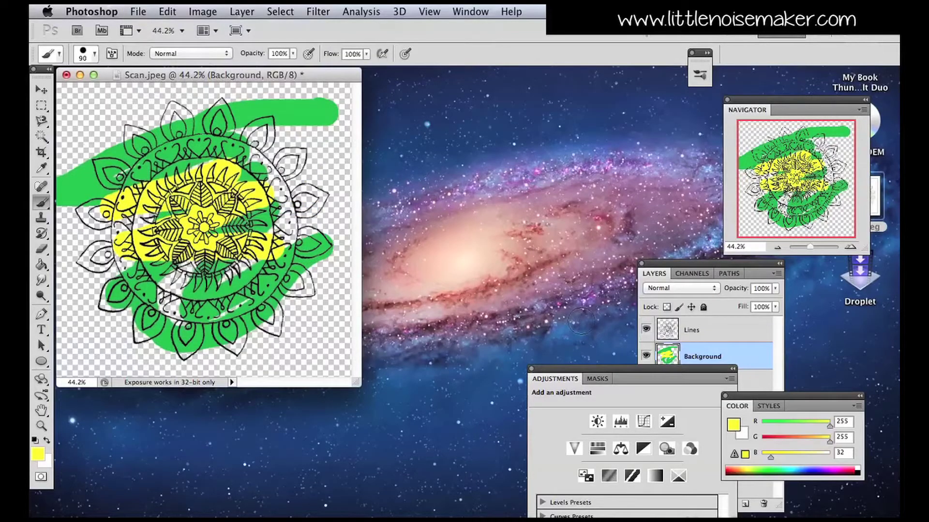
left_click(461, 297)
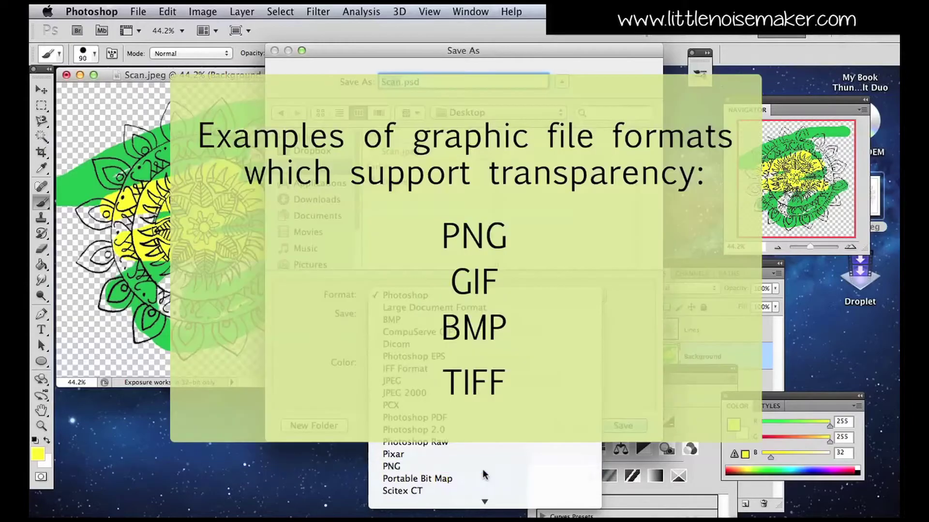
left_click(483, 469)
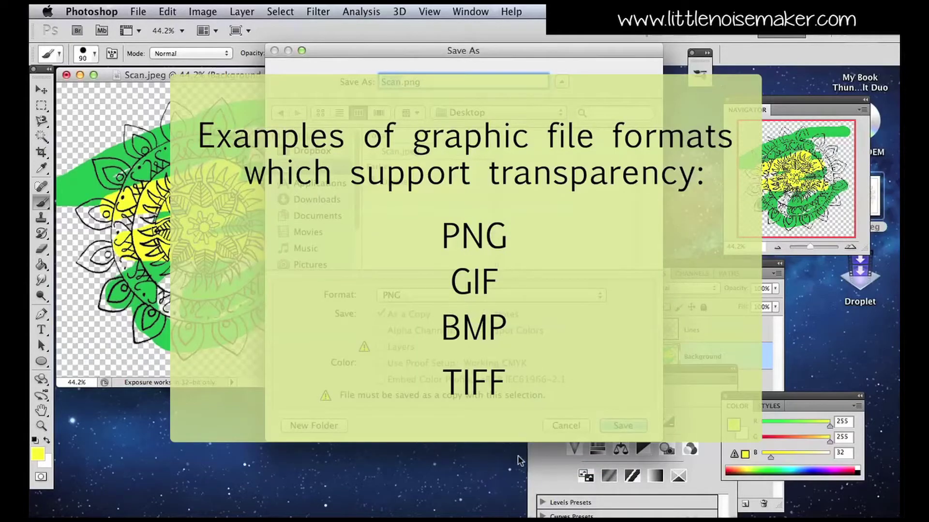
left_click(622, 425)
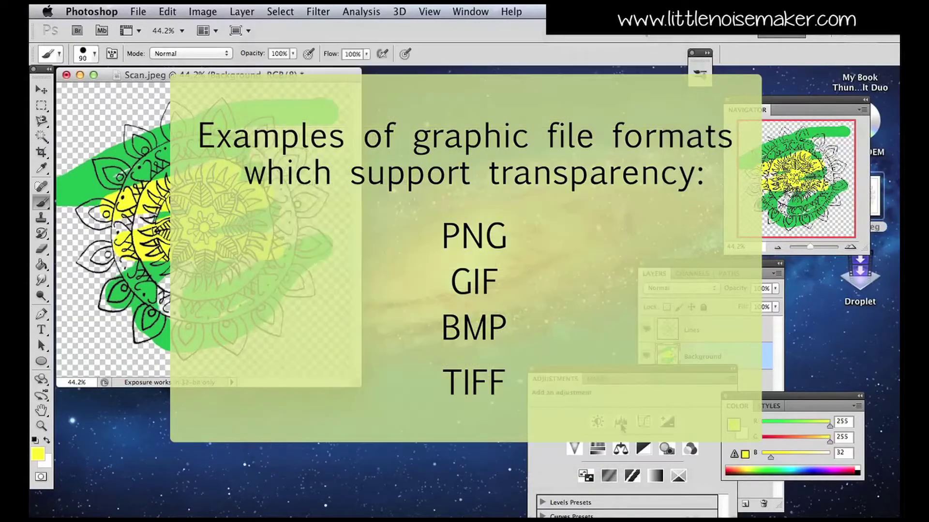
left_click(491, 187)
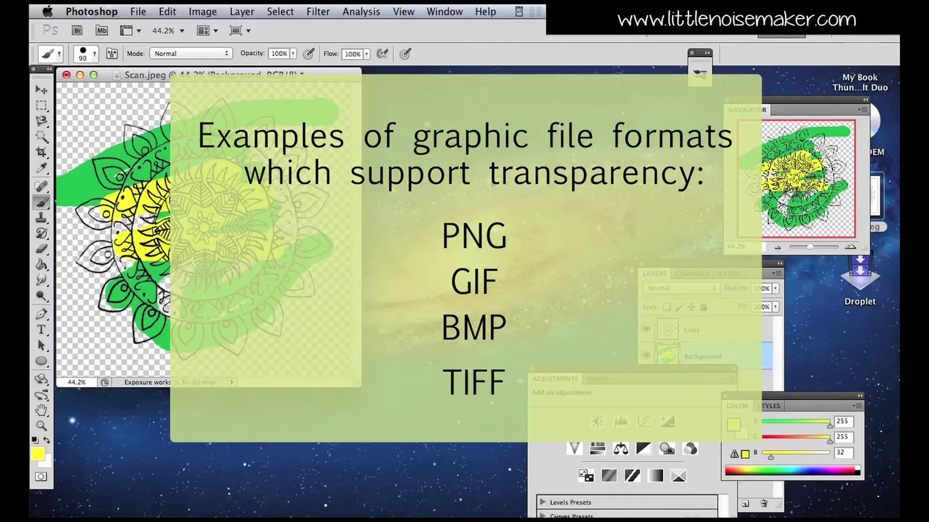